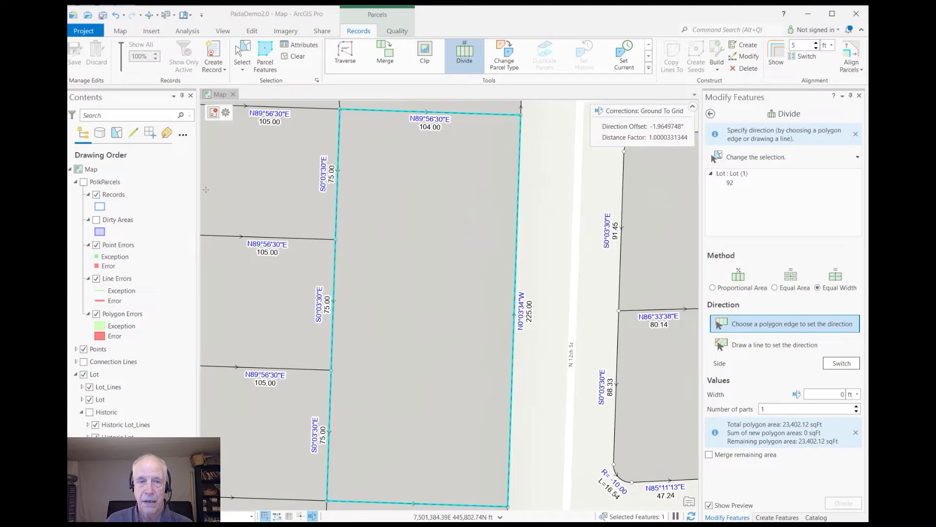
# Create a new parcel record of type Split dated 7/1/2021 and make it the active record
pyautogui.click(225, 115)
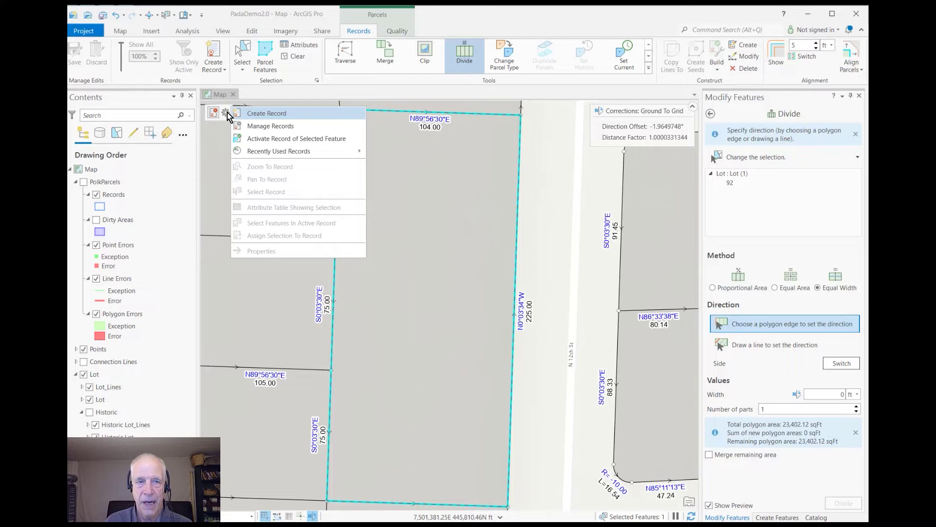
pyautogui.click(269, 117)
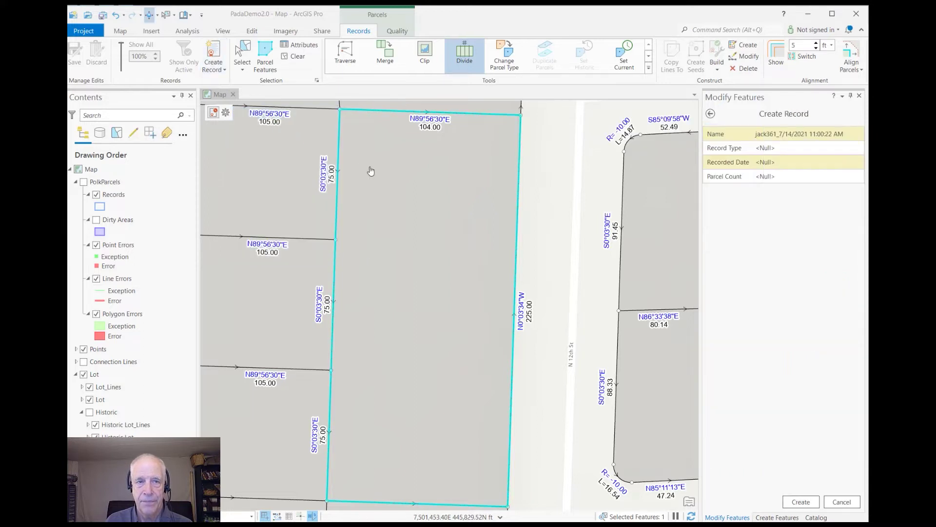
pyautogui.click(779, 149)
pyautogui.click(779, 150)
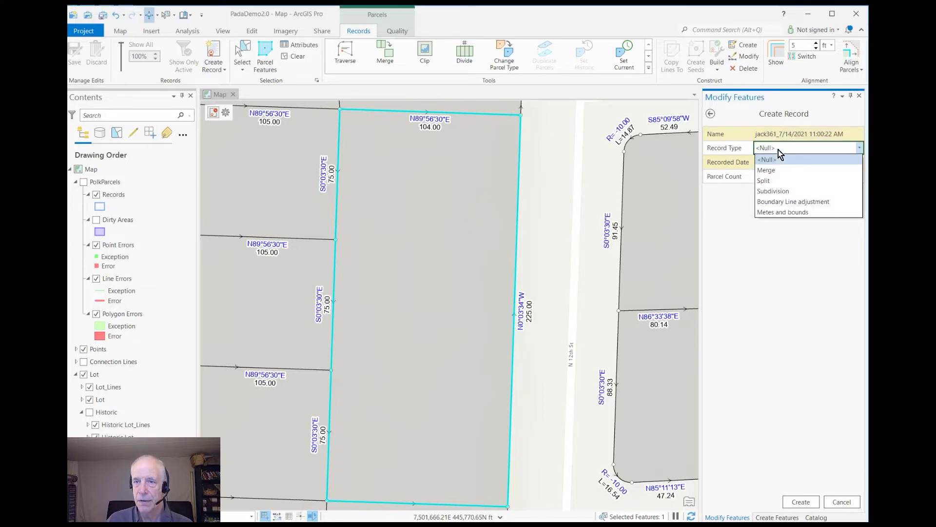
pyautogui.click(777, 181)
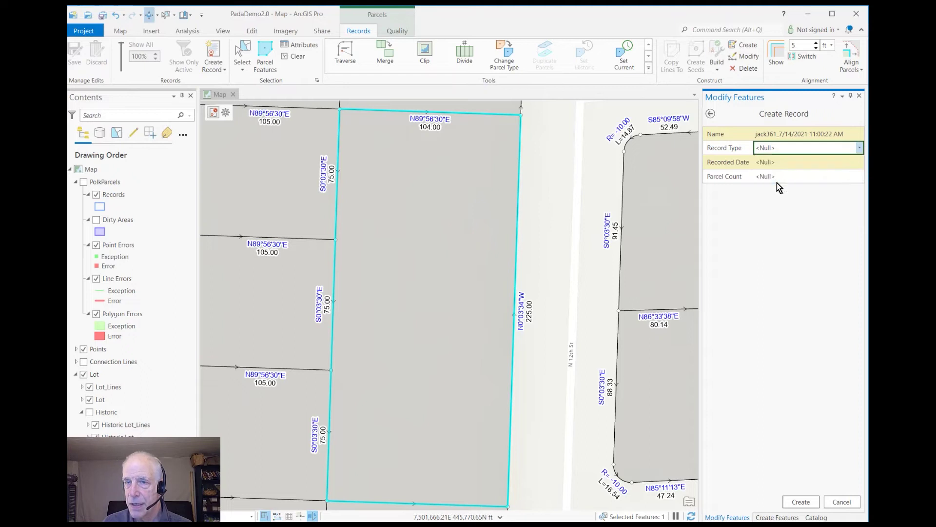
pyautogui.click(796, 164)
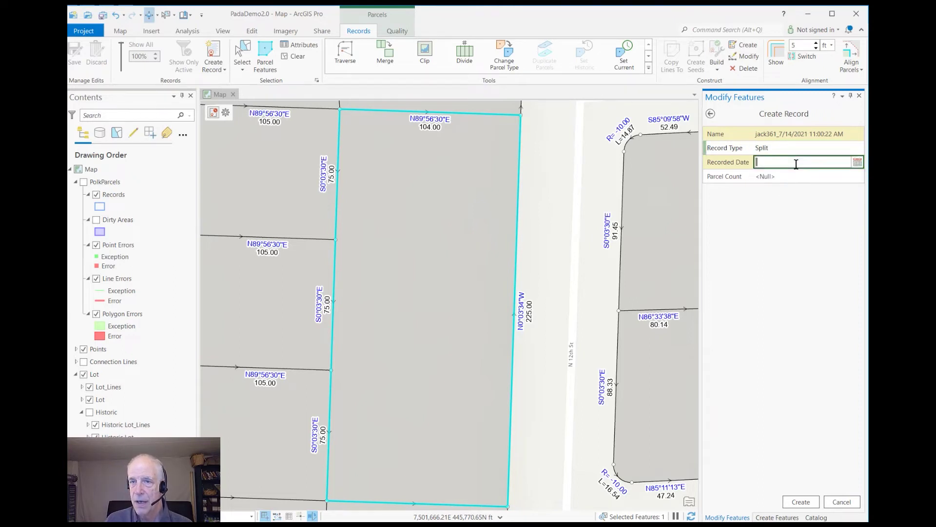
pyautogui.click(858, 163)
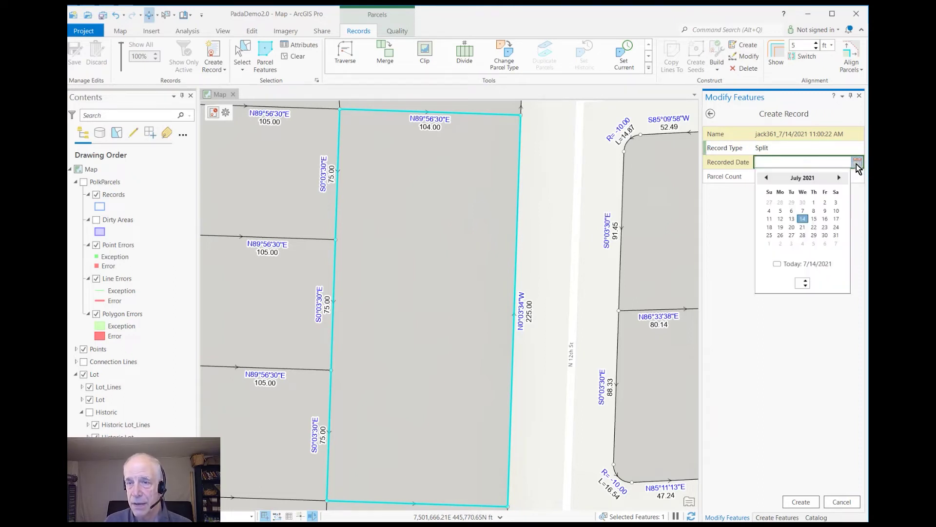
pyautogui.click(814, 202)
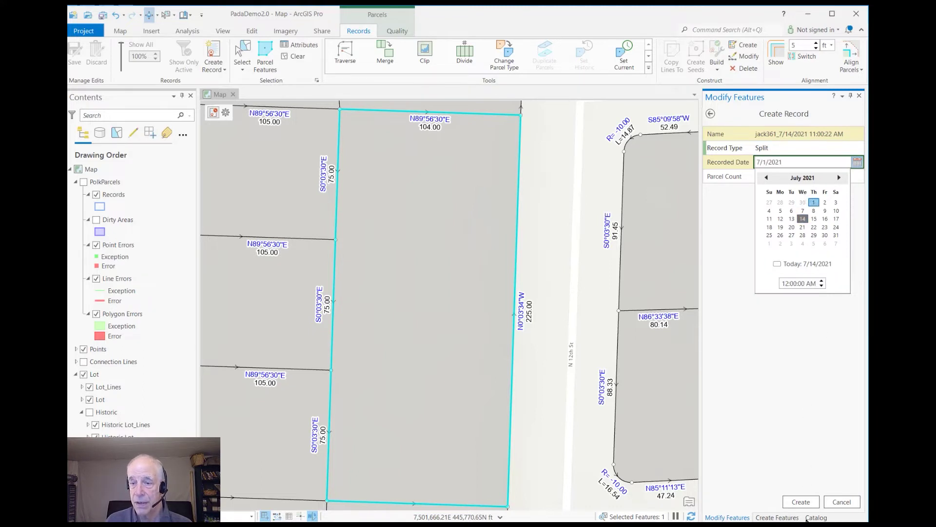
pyautogui.click(801, 503)
pyautogui.click(801, 503)
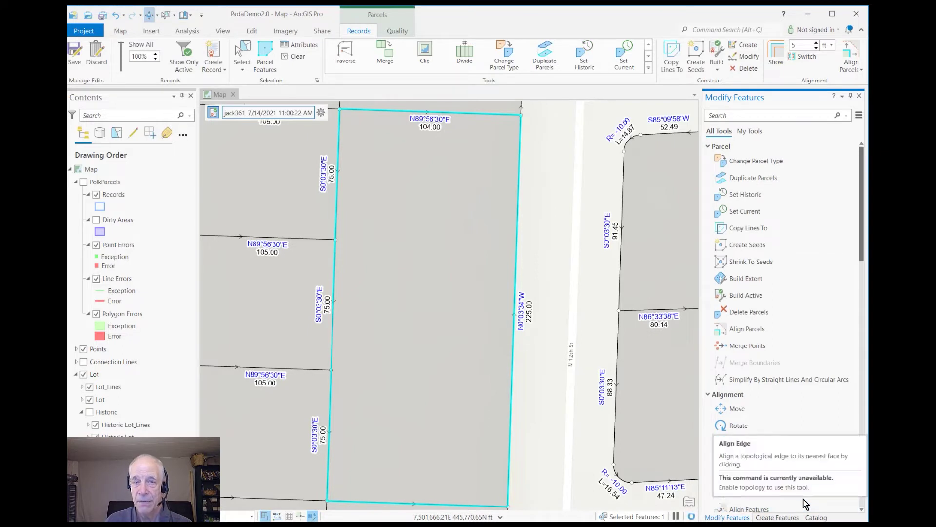
# Start an Equal Width divide of lot 92, taking its direction from the top edge
pyautogui.click(470, 57)
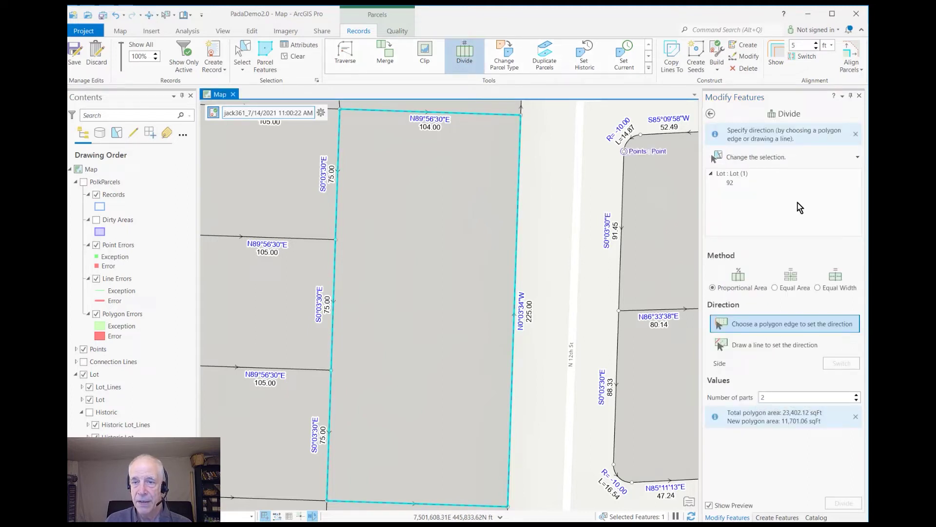
pyautogui.click(818, 287)
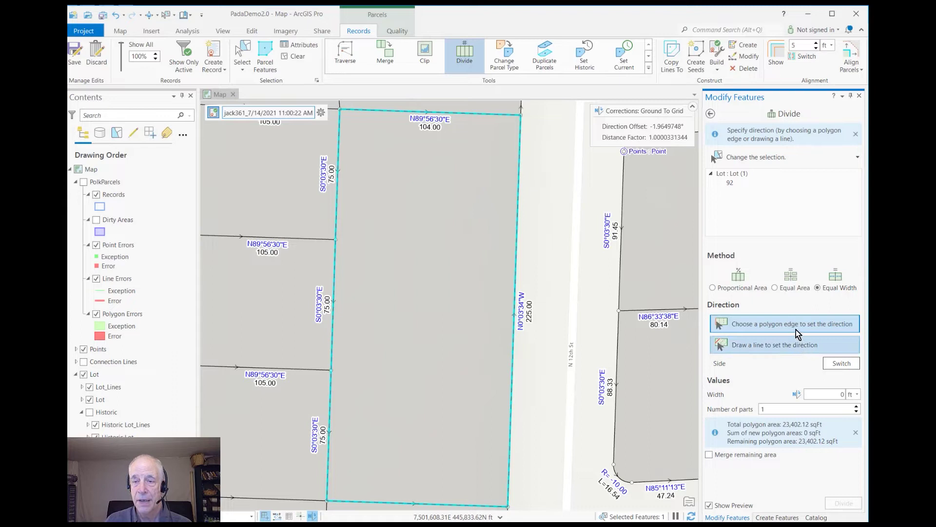
pyautogui.click(471, 114)
pyautogui.click(471, 113)
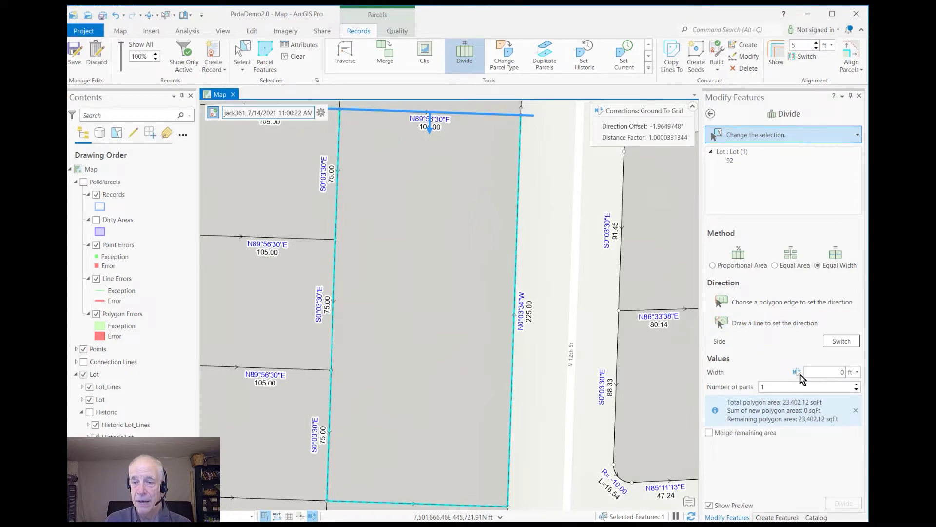
pyautogui.click(841, 373)
# Divide lot 92 into 3 parts of 75 ft width, creating lots 93, 94 and 95
pyautogui.write('74')
pyautogui.click(856, 384)
pyautogui.click(857, 385)
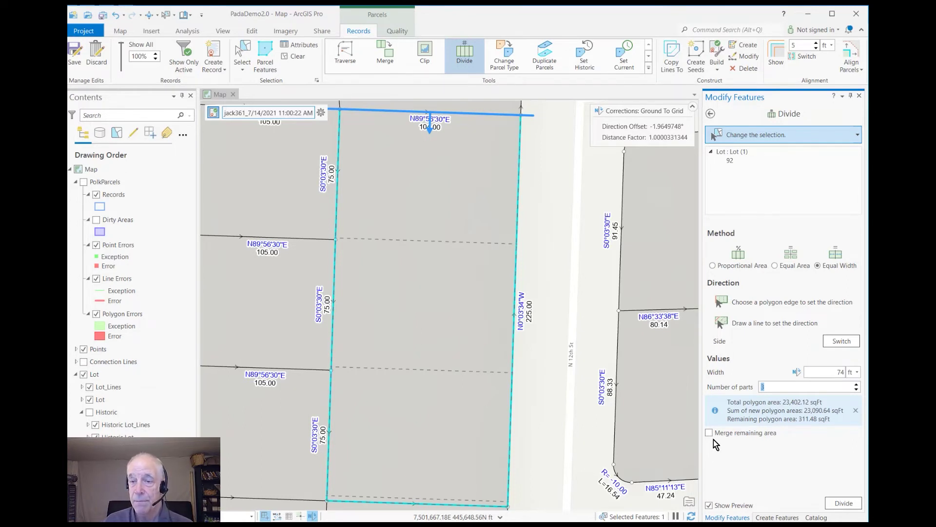
pyautogui.doubleClick(841, 372)
pyautogui.click(850, 370)
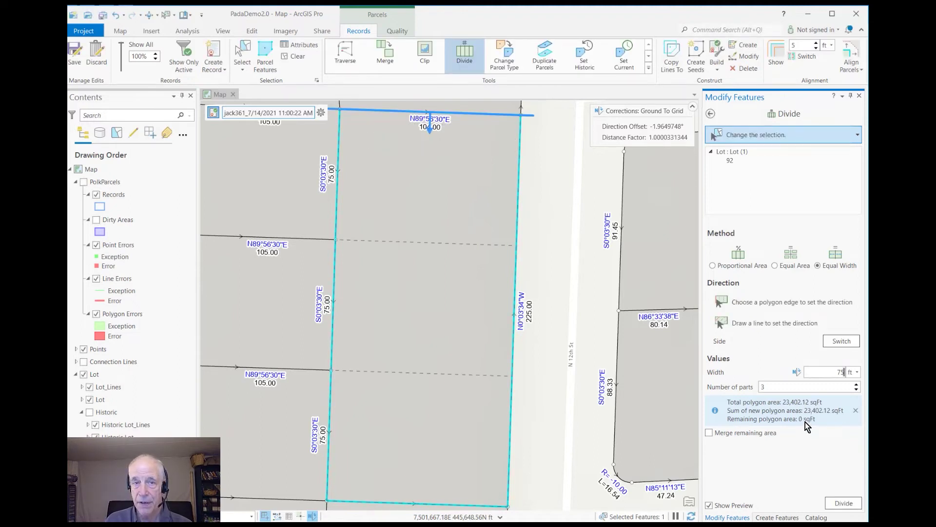
pyautogui.click(838, 501)
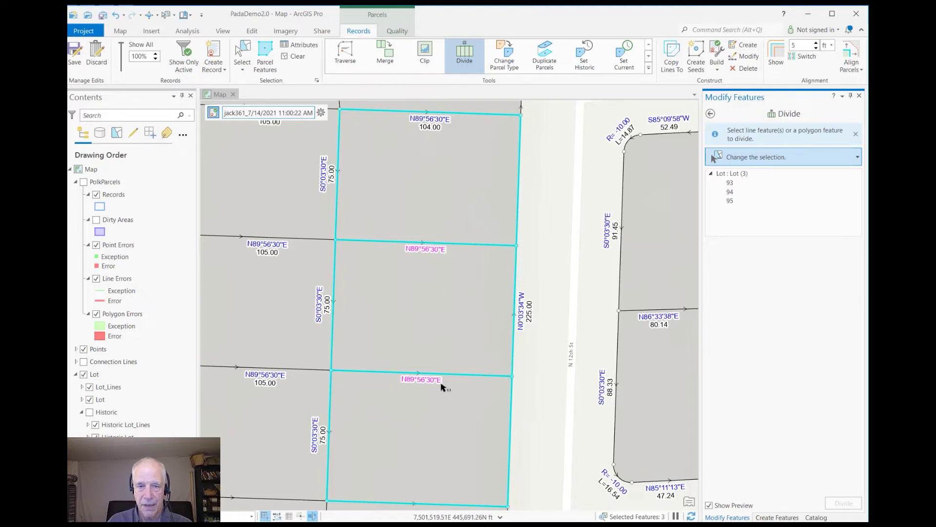
pyautogui.click(89, 412)
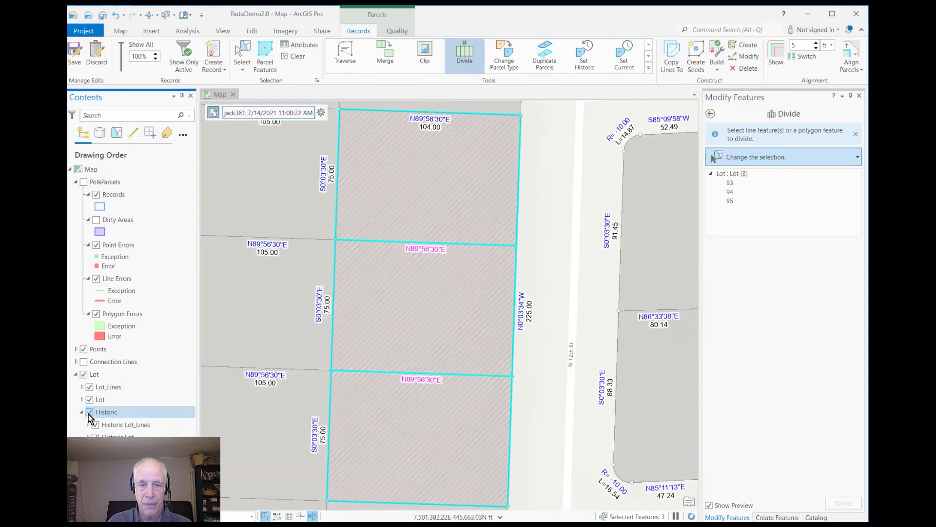
pyautogui.click(90, 413)
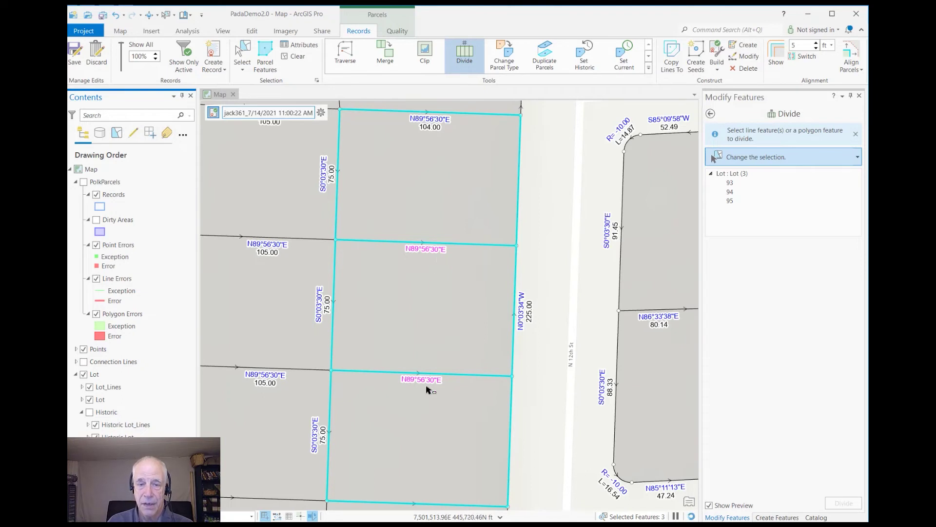
pyautogui.click(452, 247)
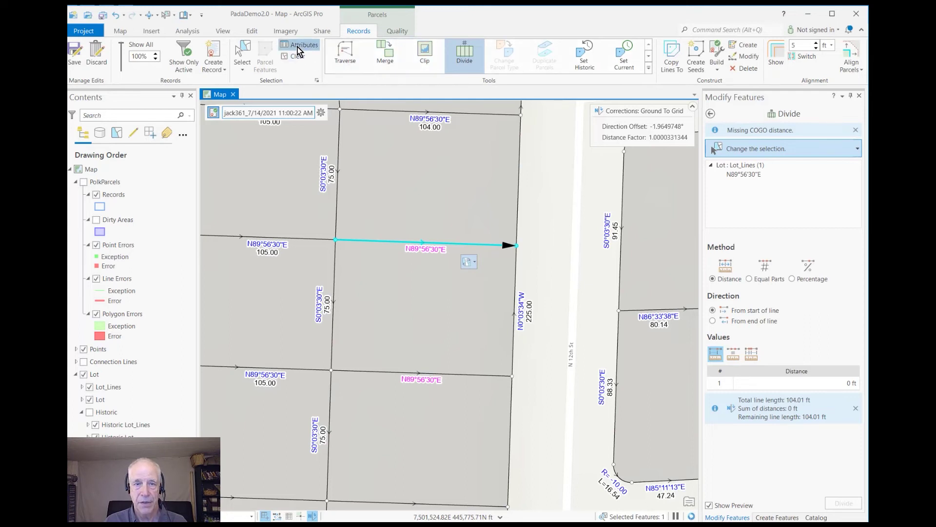
# Set the upper dividing line's Lot_Lines Distance attribute to 104 and apply the change
pyautogui.click(474, 262)
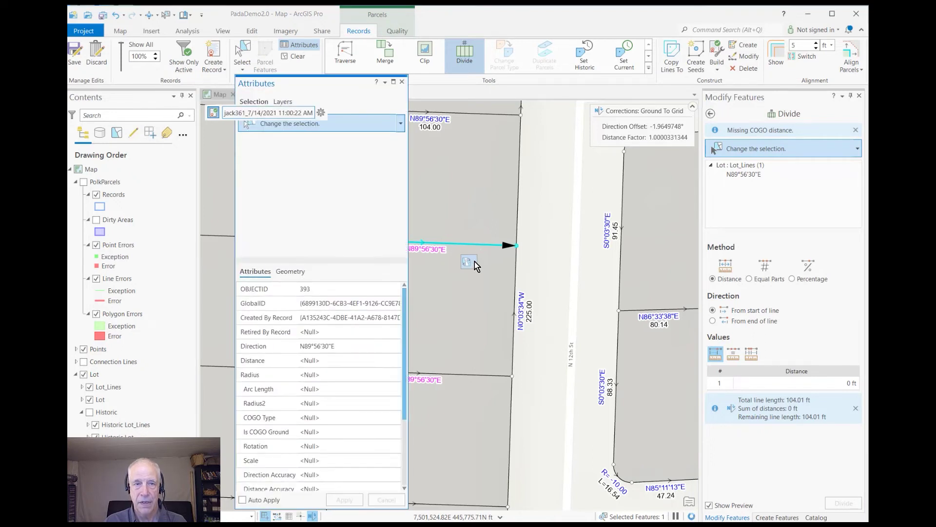
pyautogui.click(475, 263)
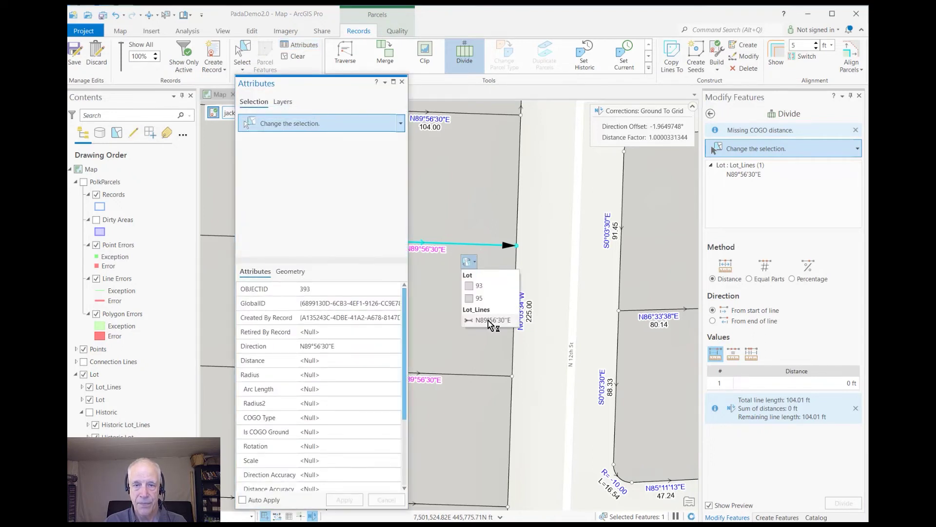
pyautogui.click(318, 360)
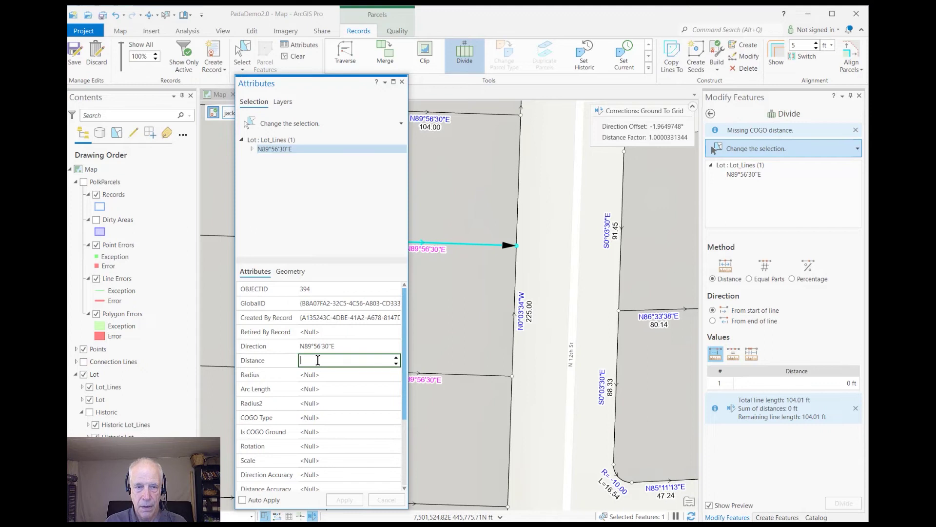
pyautogui.write('10')
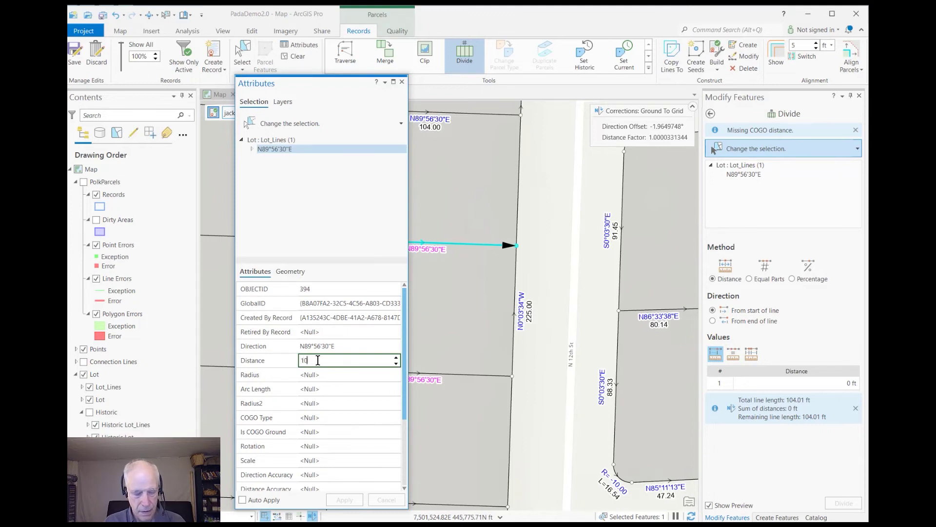
pyautogui.write('4')
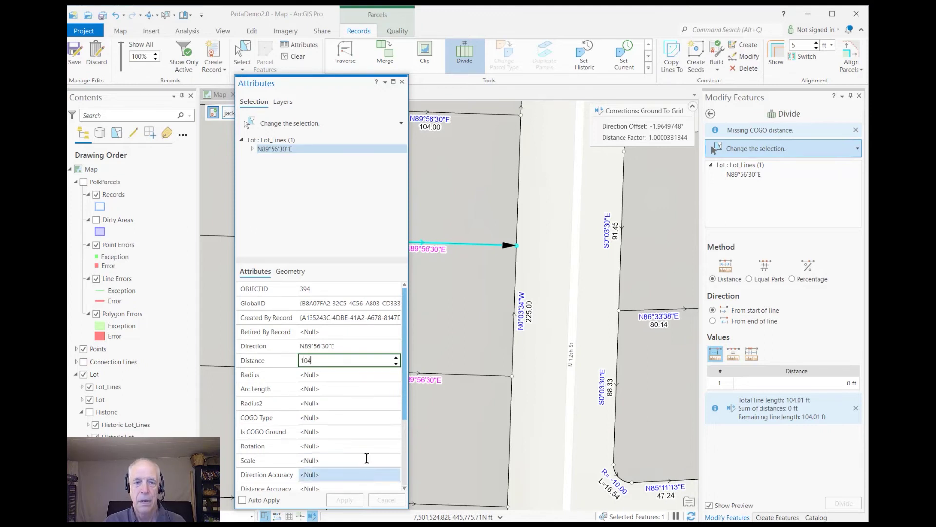
pyautogui.press('Tab')
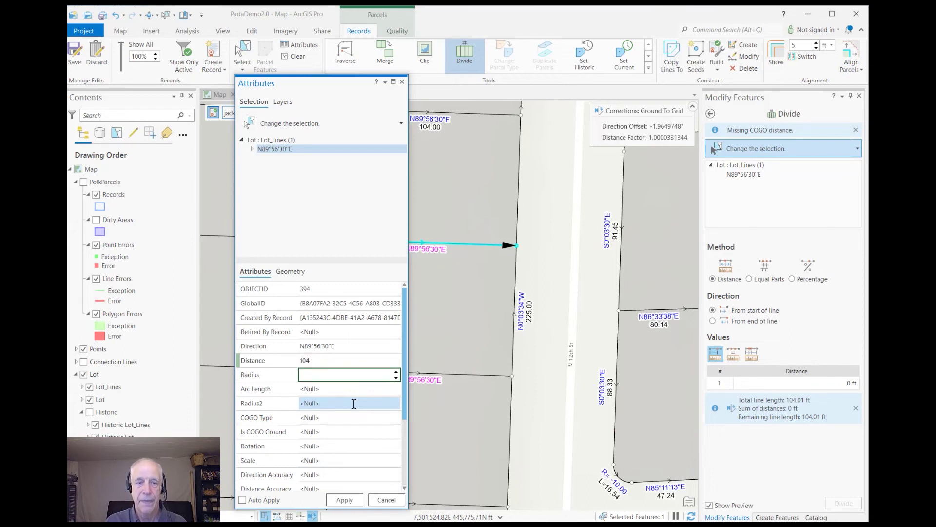
pyautogui.click(355, 506)
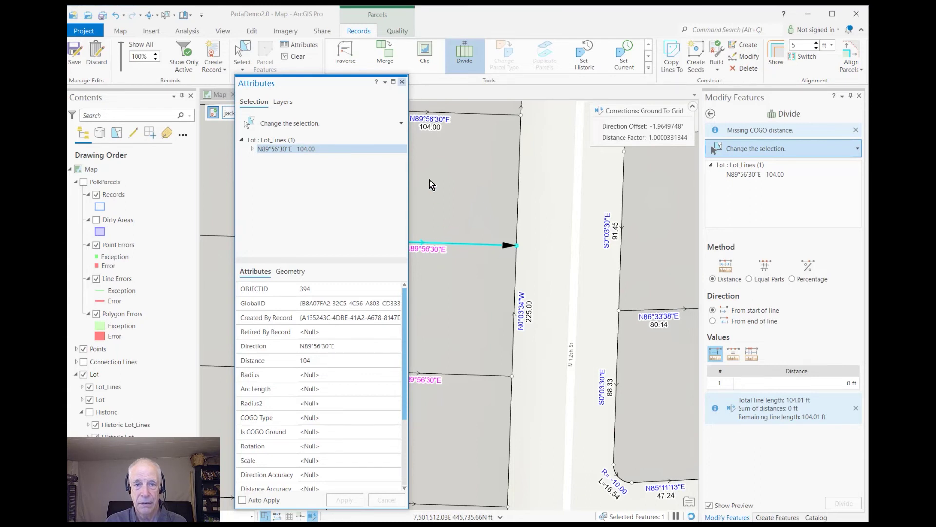
pyautogui.click(402, 82)
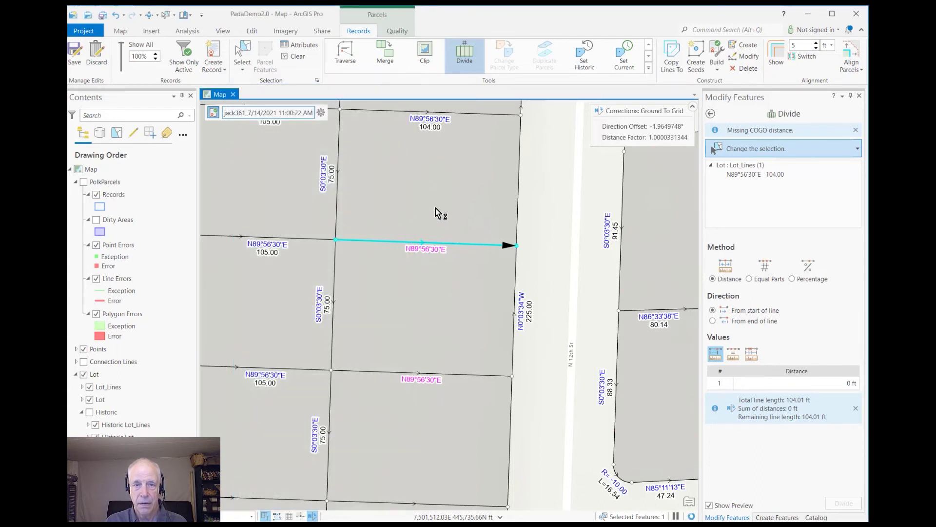